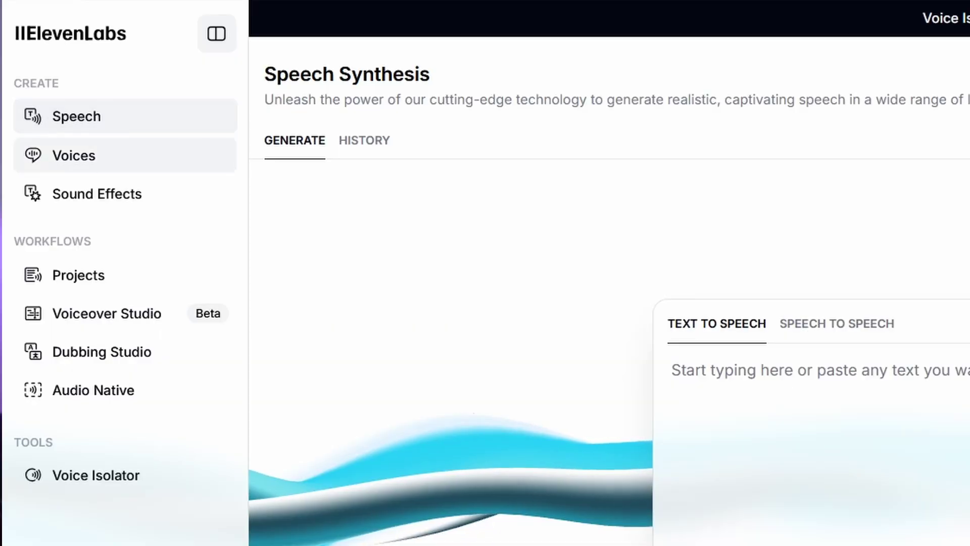
# Show the ElevenLabs Voices page and scroll through voices like Antoni, Bill and Brian
pyautogui.click(84, 158)
pyautogui.scroll(-6, 605, 385)
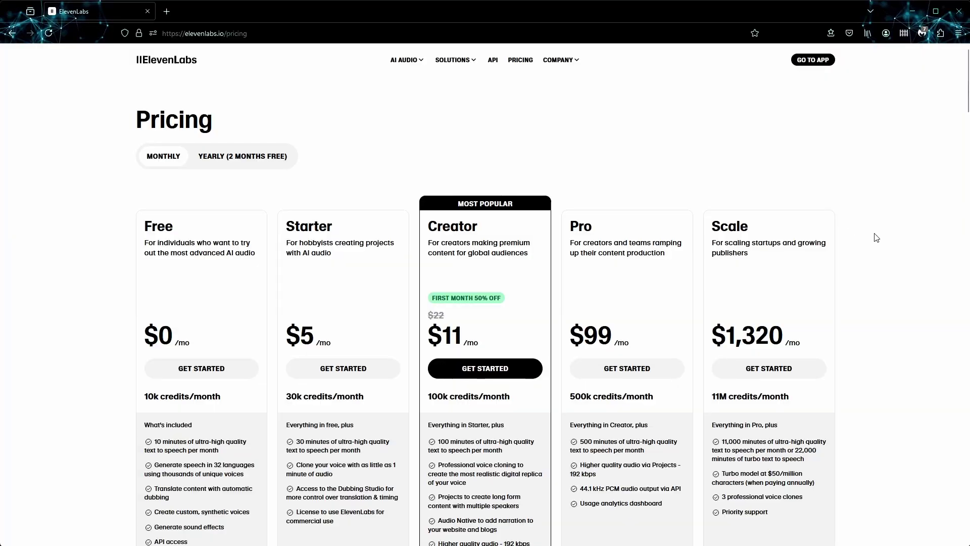
pyautogui.scroll(-2, 876, 238)
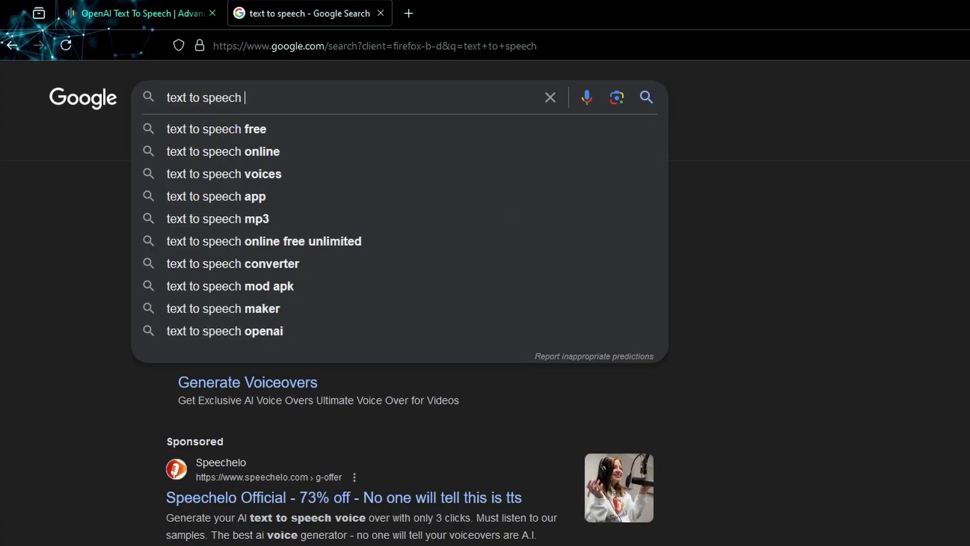
# Search Google for OpenAI's text to speech models
pyautogui.write('ai')
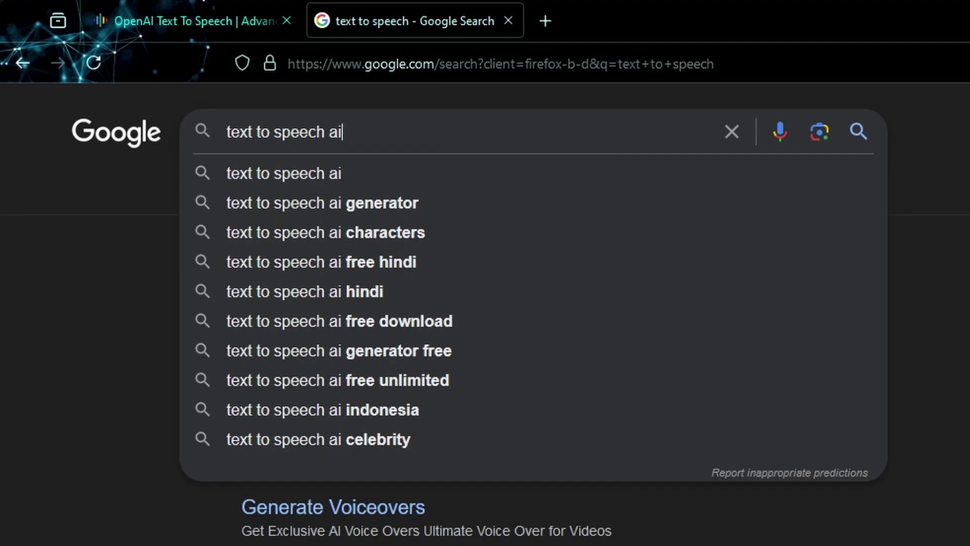
pyautogui.moveTo(325, 132); pyautogui.dragTo(226, 132)
pyautogui.write('open')
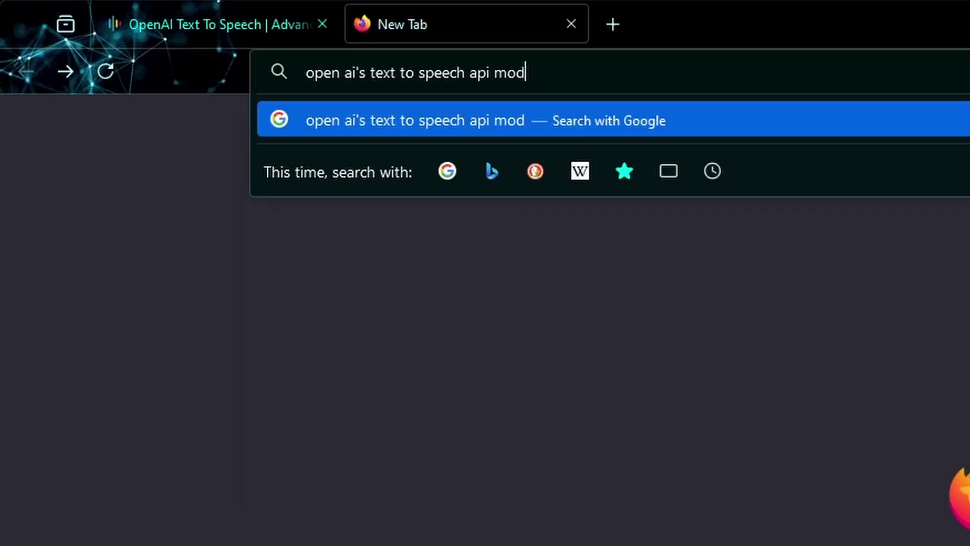
pyautogui.write('els')
pyautogui.press('Return')
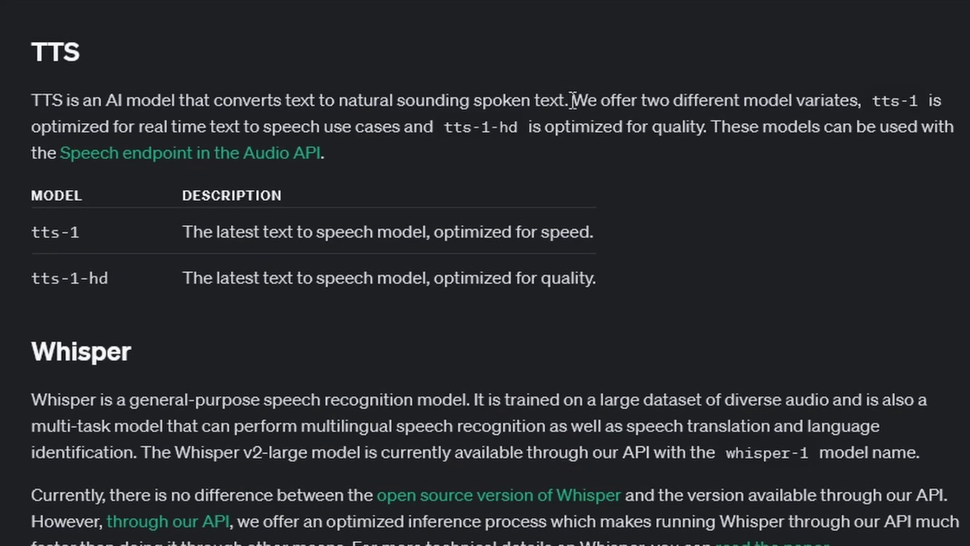
# Select the tts-1/tts-1-hd paragraph on OpenAI's models page, then show ttsopenai's navigation list
pyautogui.moveTo(572, 99); pyautogui.dragTo(611, 128)
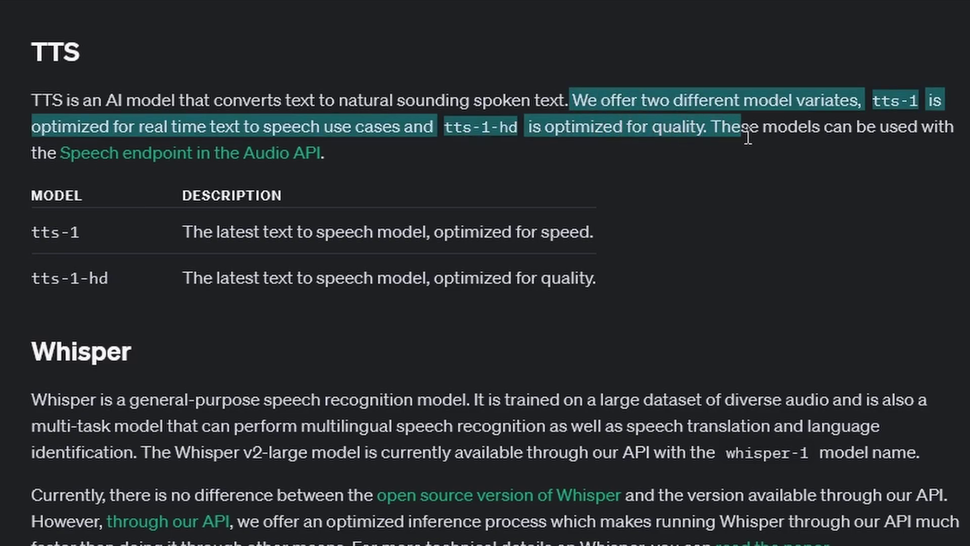
pyautogui.moveTo(808, 136); pyautogui.dragTo(620, 155)
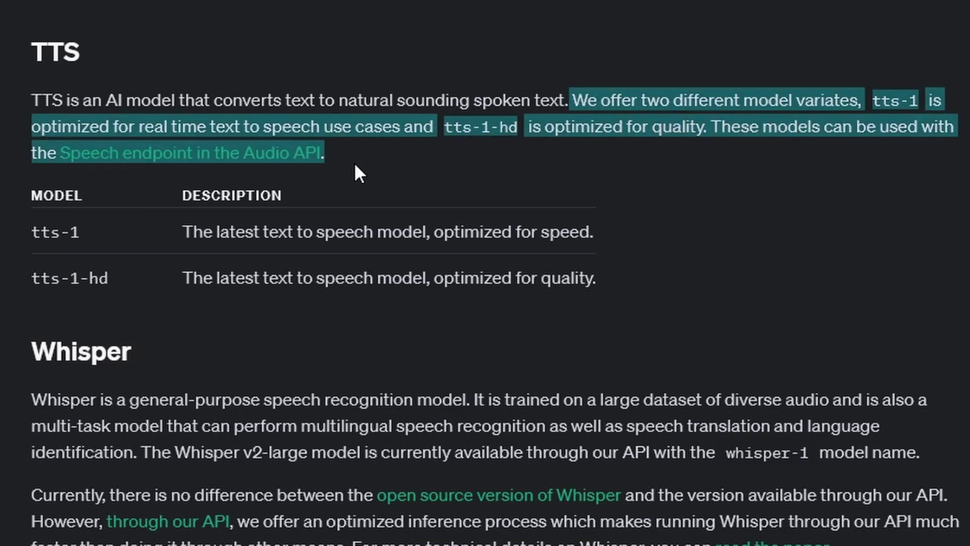
pyautogui.click(75, 52)
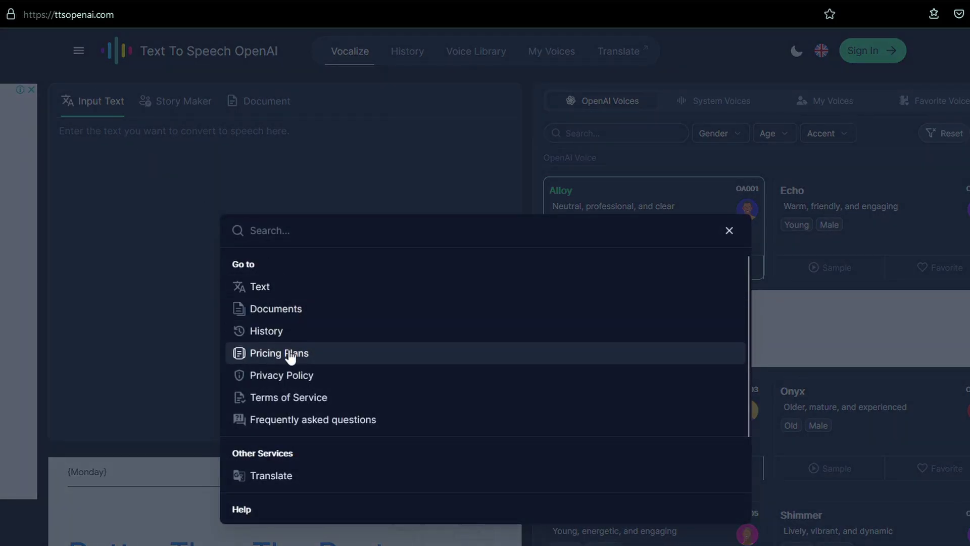
# View the Pricing Plans page and the account profile panel
pyautogui.click(290, 354)
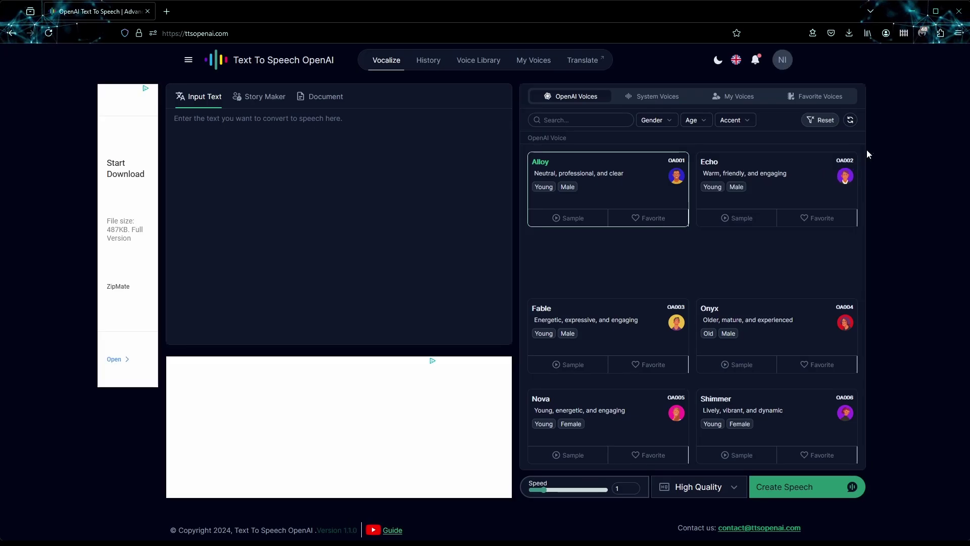
pyautogui.click(783, 62)
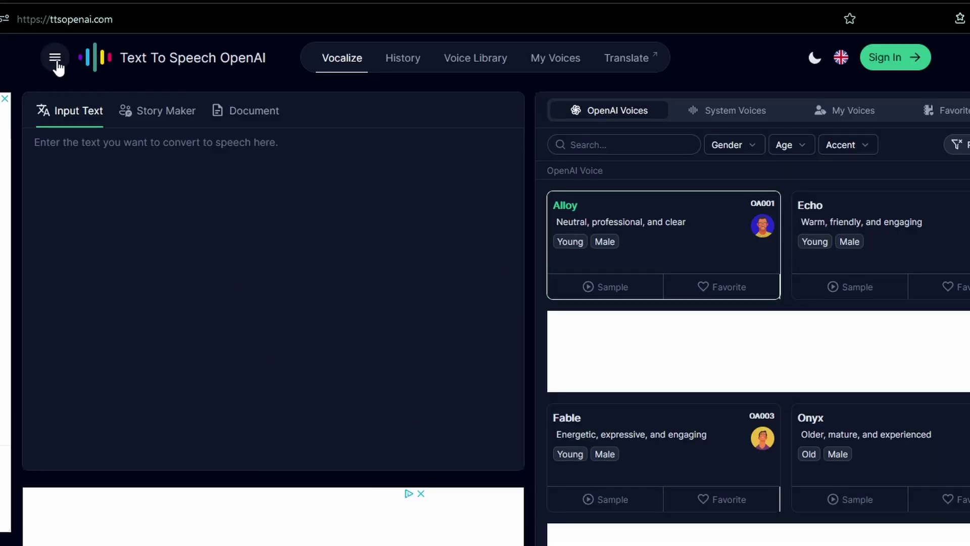
# Try the navigation list, light/dark theme toggle, language choices and sign-in page
pyautogui.click(56, 61)
pyautogui.click(56, 59)
pyautogui.click(814, 59)
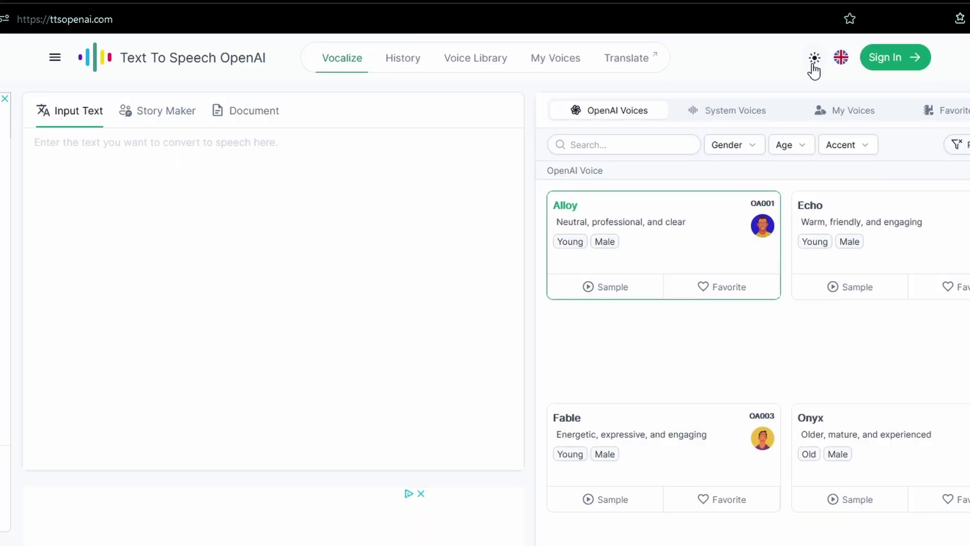
pyautogui.click(812, 66)
pyautogui.click(841, 59)
pyautogui.click(895, 57)
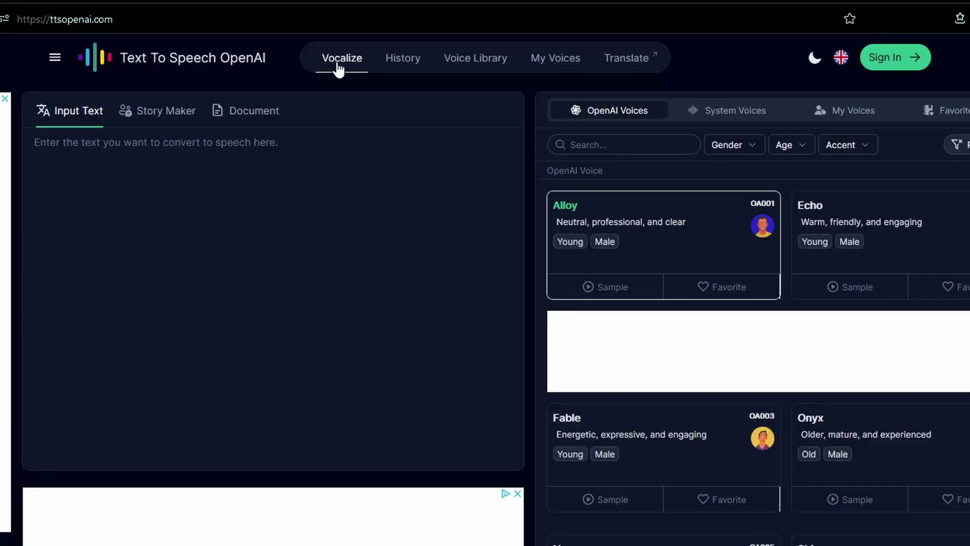
# Browse History, Voice Library and My Voices, then paste the AI voice paragraph into Vocalize
pyautogui.click(403, 61)
pyautogui.click(474, 60)
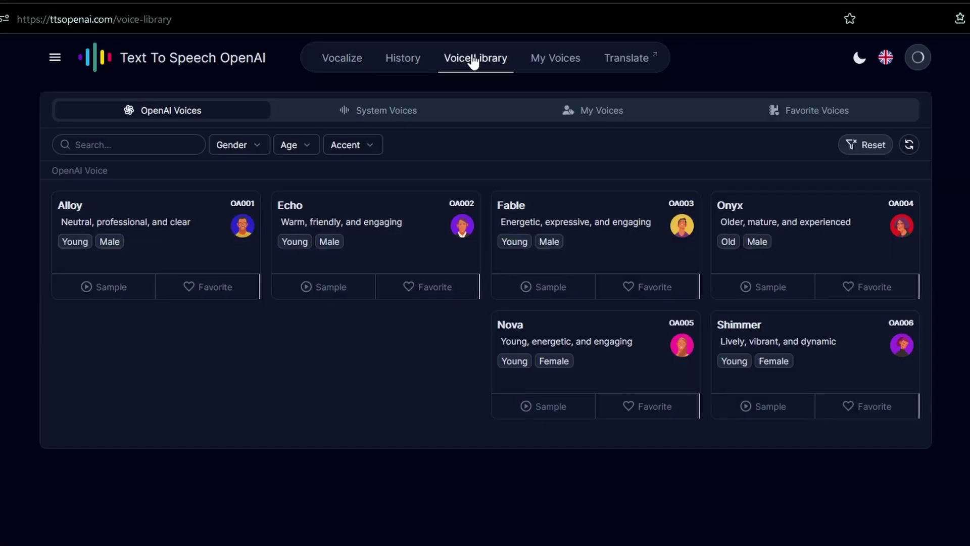
pyautogui.click(558, 60)
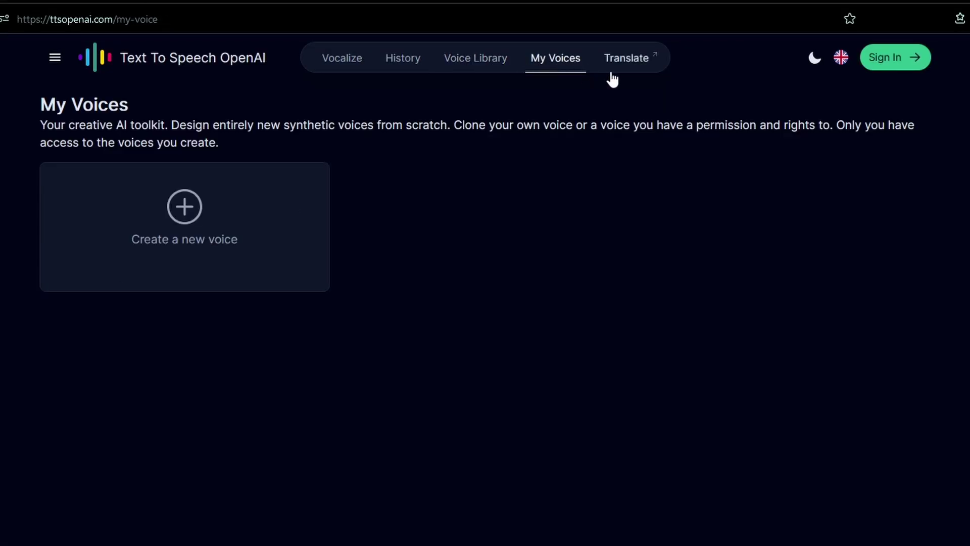
pyautogui.click(476, 59)
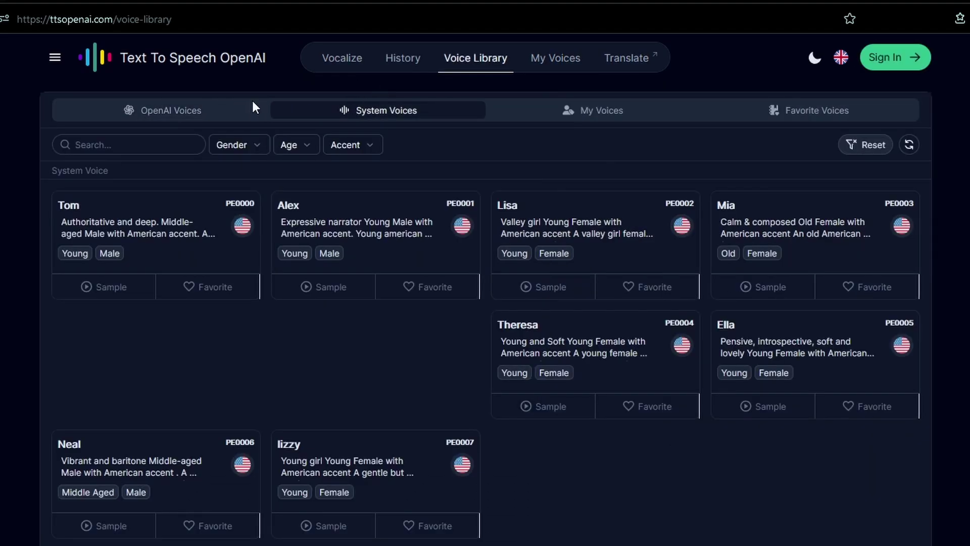
pyautogui.scroll(-10, 435, 323)
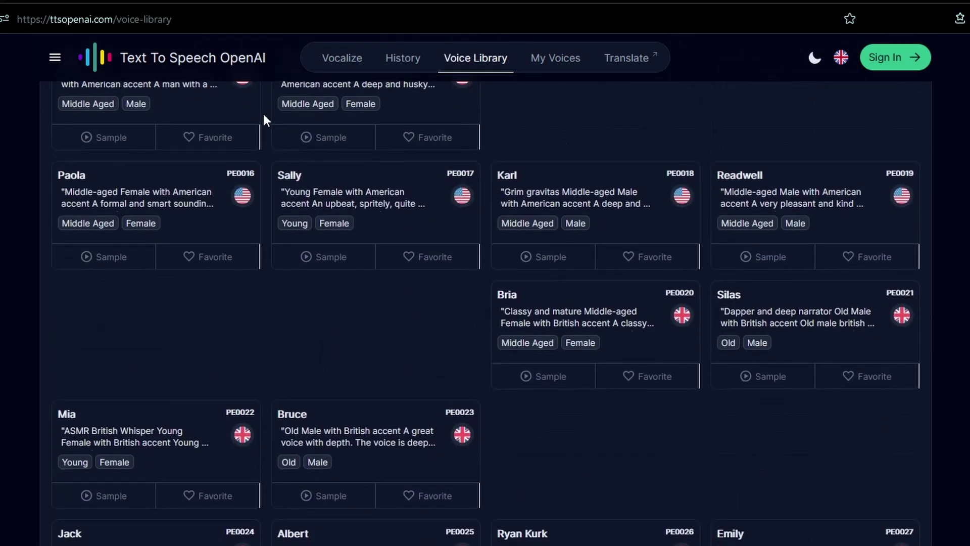
pyautogui.scroll(10, 268, 131)
pyautogui.click(335, 64)
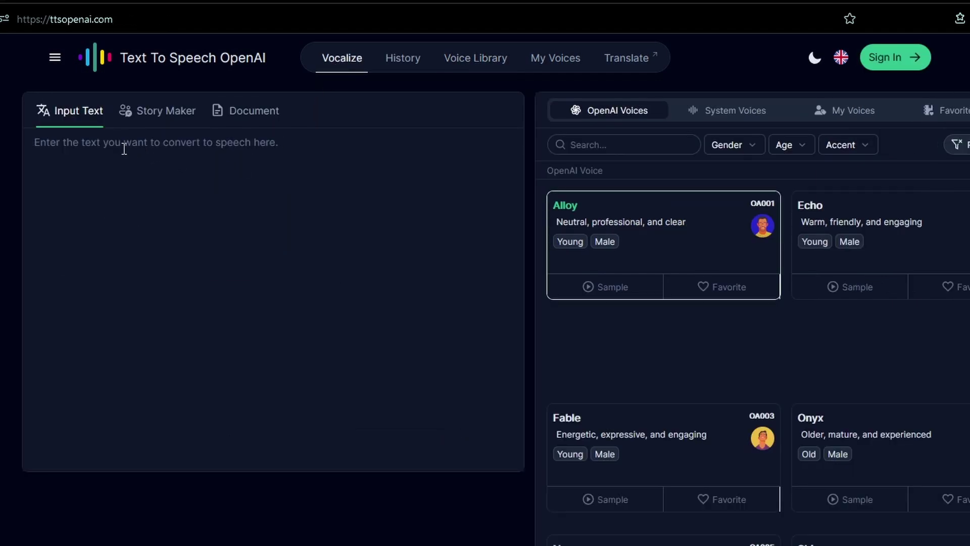
pyautogui.write('In the rapidly evolving landscape of AI voice technology, subtle nuances in pitch, tone, and pronunciation can drastically impact the realism of synthetic voices. As creators, the challenge lies in finding a balance between natural-sounding speech and the limitations of free plans. Testing these tools reveals not just their strengths but also the intricacies of how well they can replicate human expression')
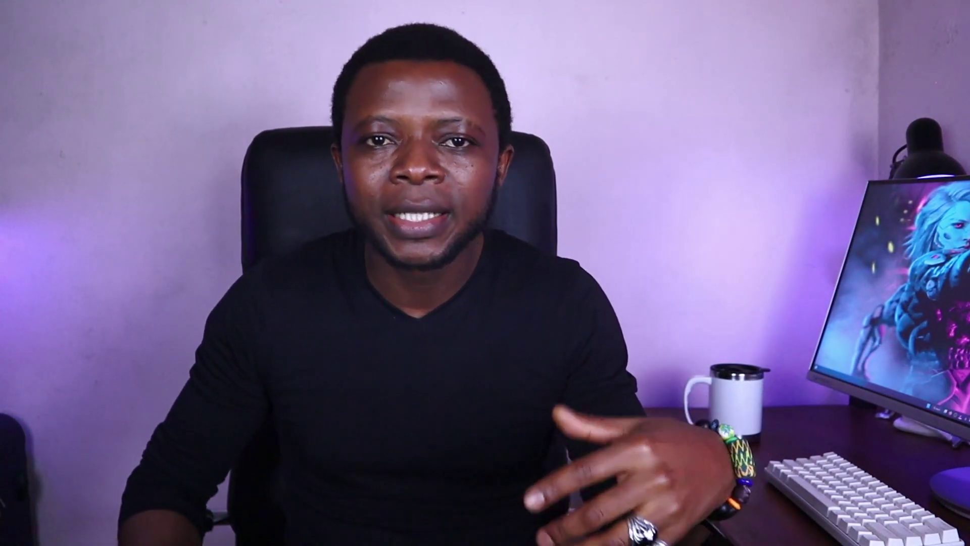
# Check History and My Voices, follow the translation link, then go to the sign-in page
pyautogui.click(413, 65)
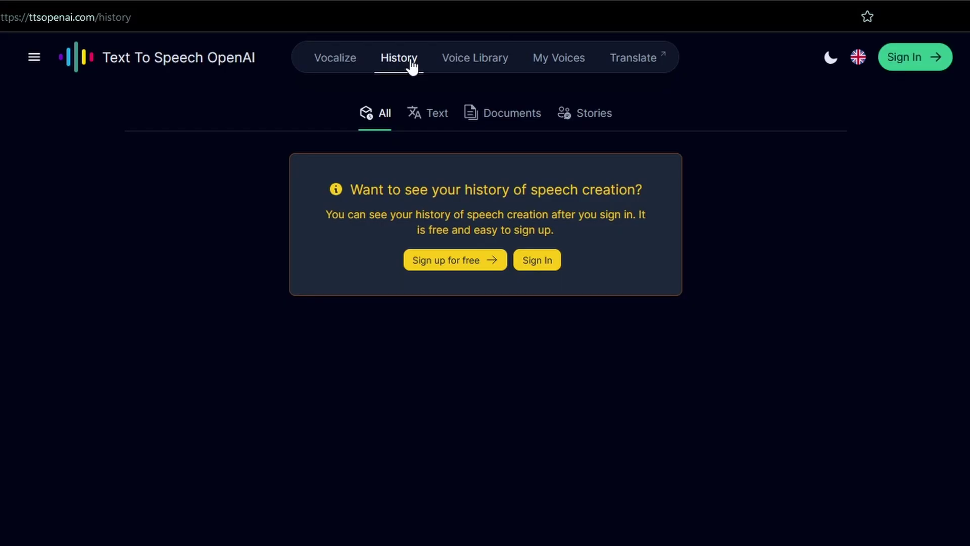
pyautogui.click(557, 58)
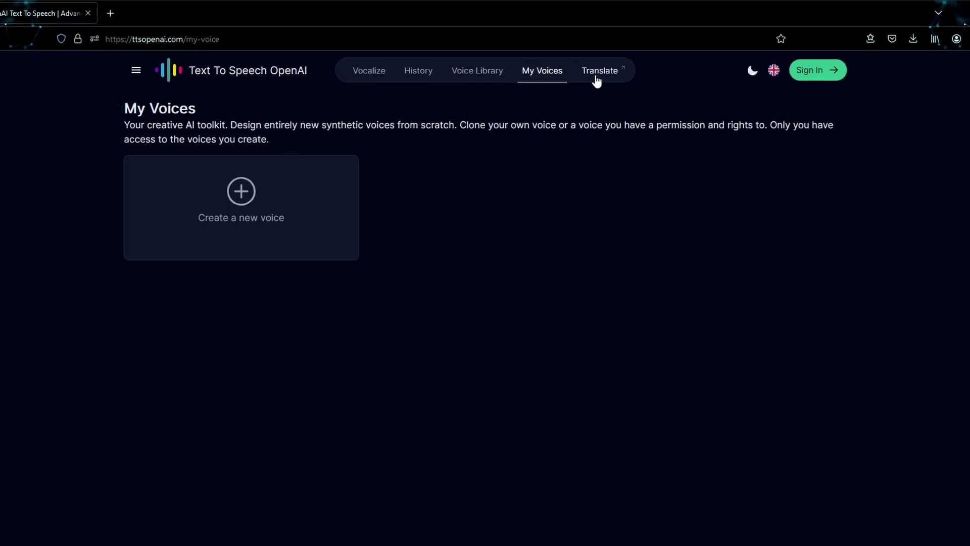
pyautogui.click(595, 73)
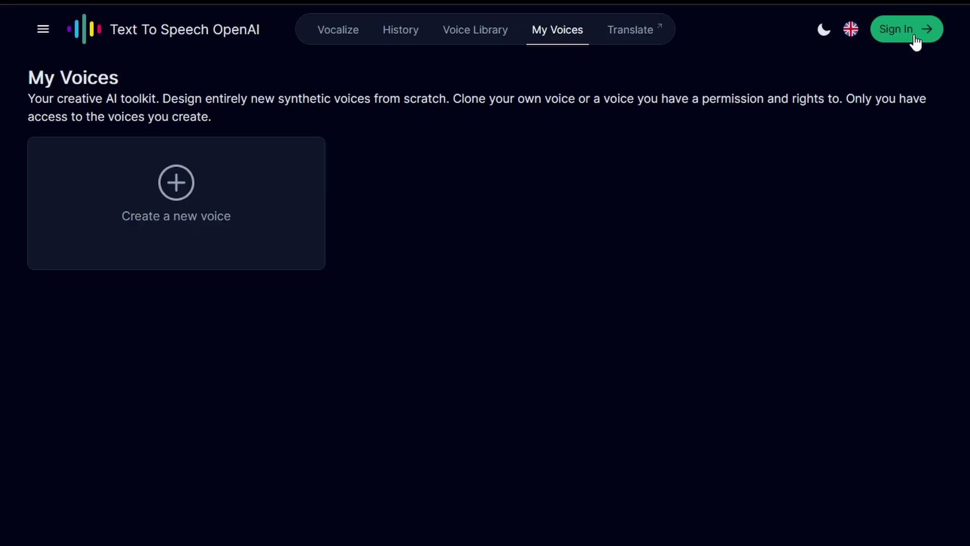
pyautogui.click(914, 33)
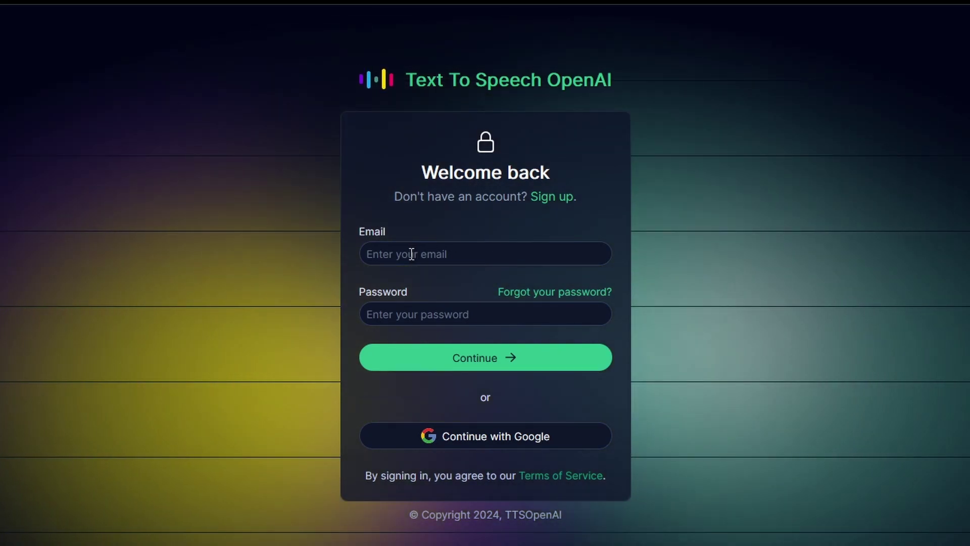
# Start signing in via the e-mail and password fields, then choose Google sign-in
pyautogui.click(411, 253)
pyautogui.click(403, 314)
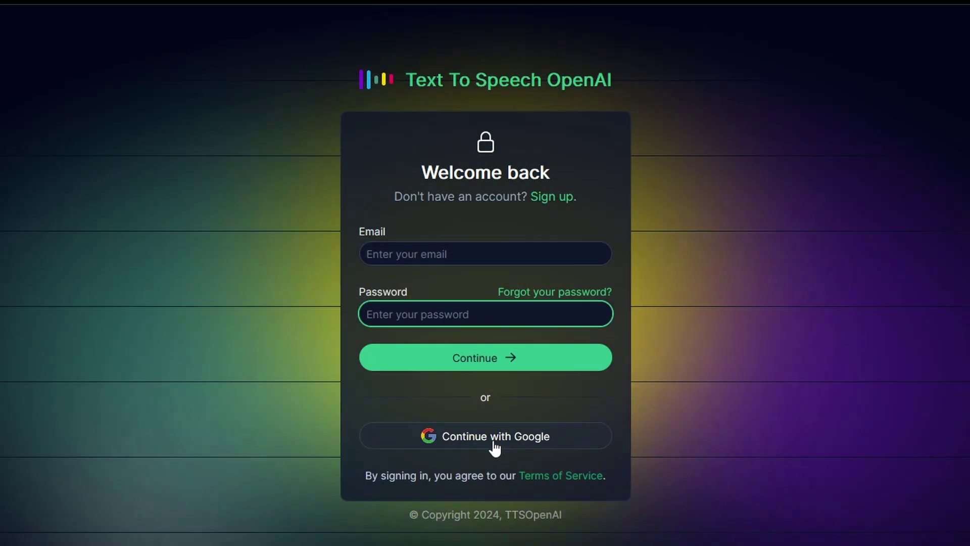
pyautogui.click(495, 440)
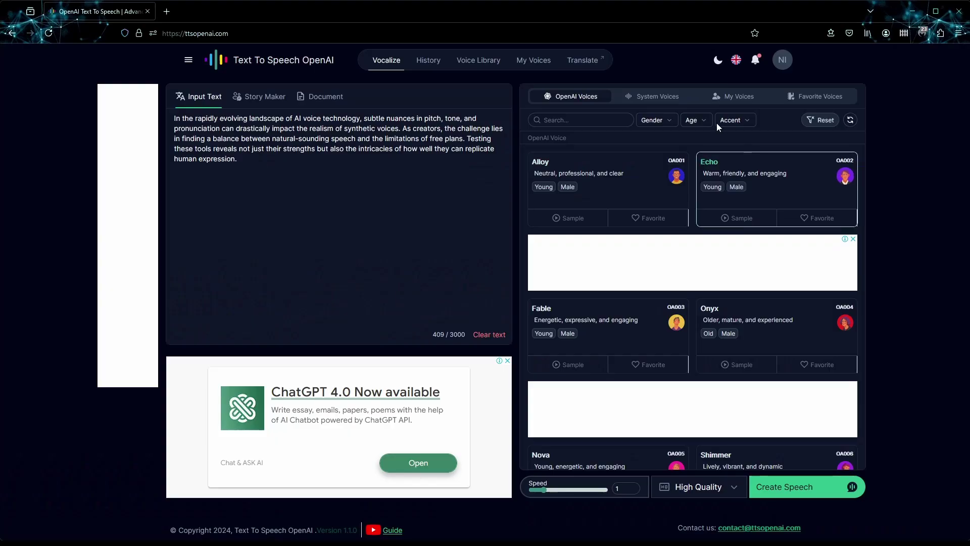
# Switch the voice list to System Voices and scroll through it
pyautogui.click(651, 101)
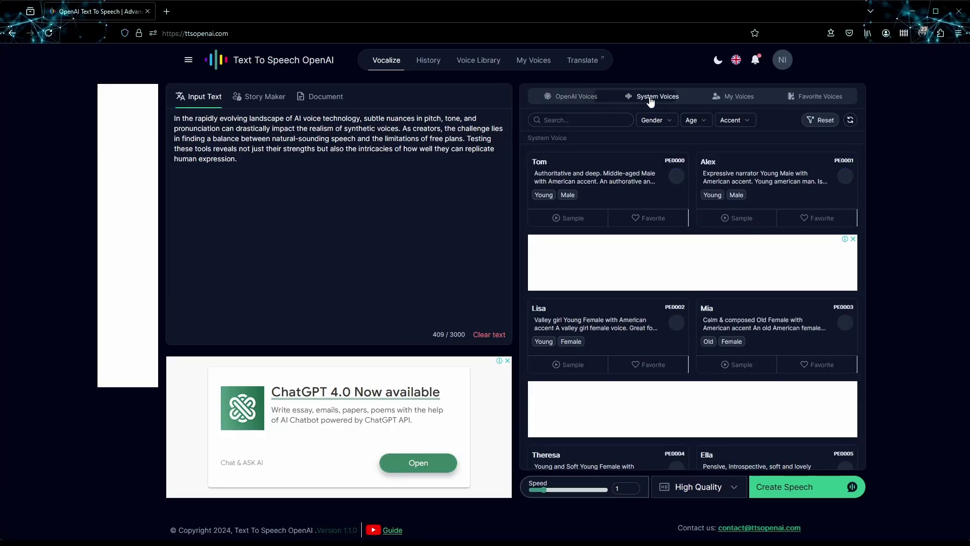
pyautogui.scroll(-5, 763, 192)
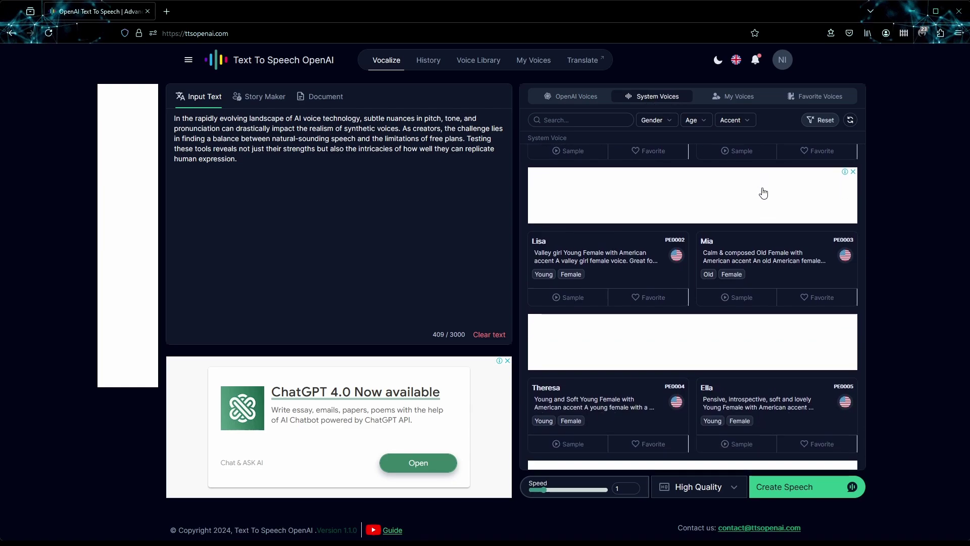
pyautogui.scroll(-3, 763, 193)
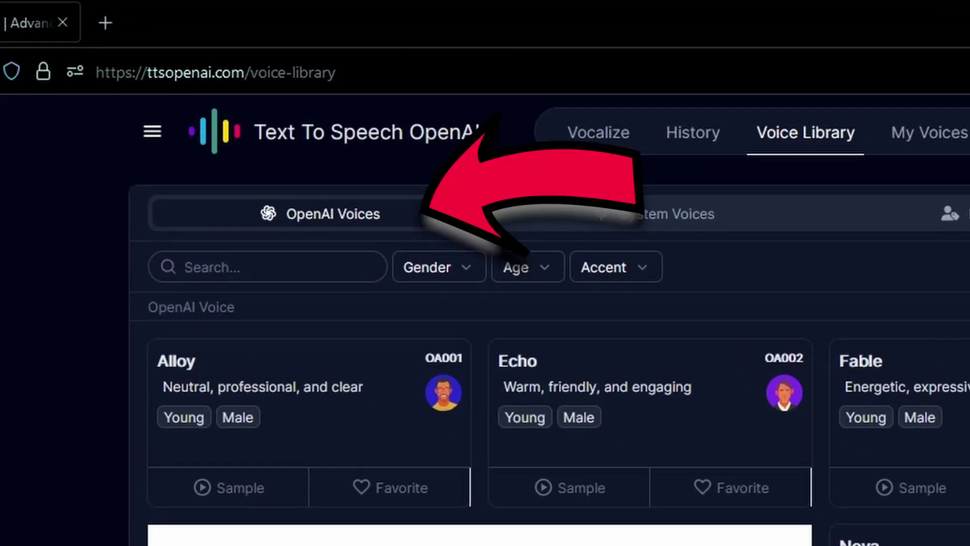
# Play the Alloy, Echo, Fable, Onyx, Nova and Shimmer samples, then switch to System Voices
pyautogui.click(230, 488)
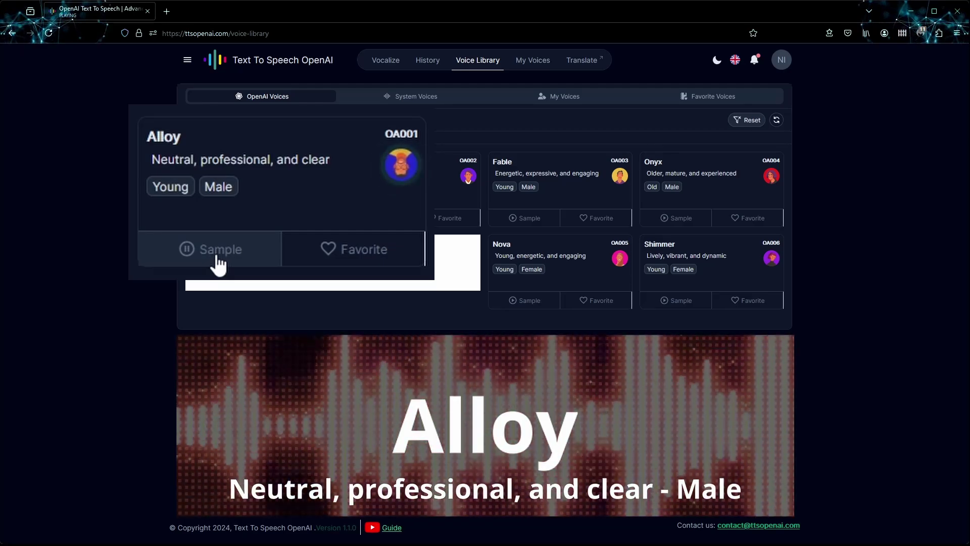
pyautogui.click(361, 218)
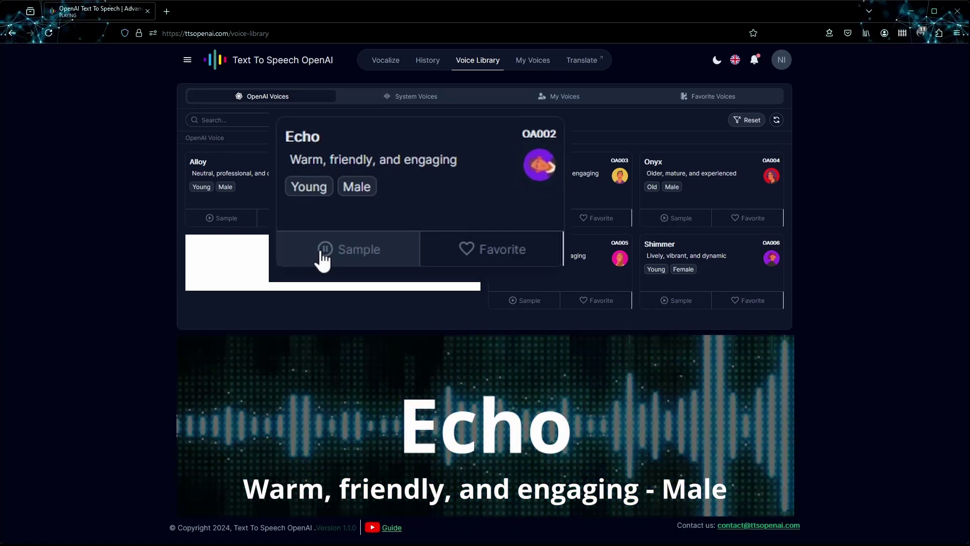
pyautogui.click(513, 218)
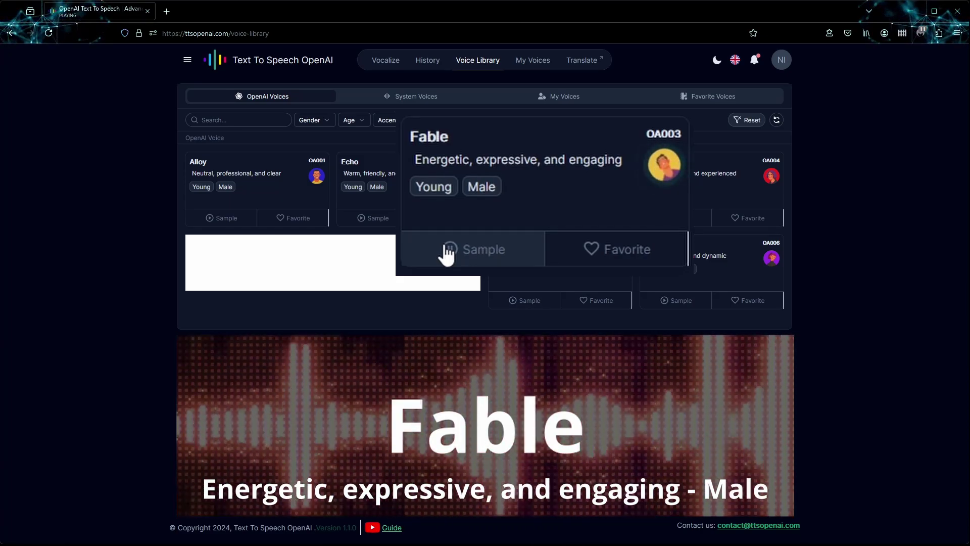
pyautogui.click(610, 249)
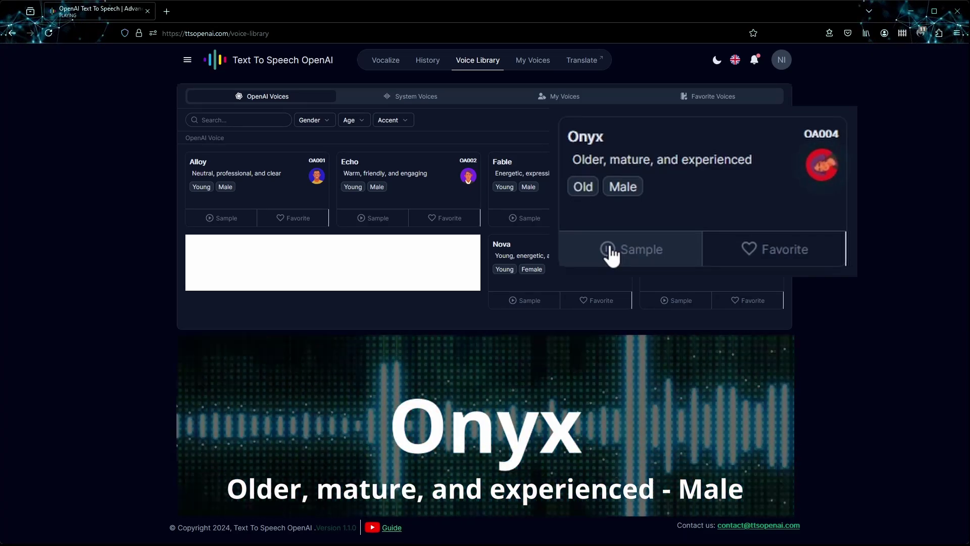
pyautogui.click(503, 303)
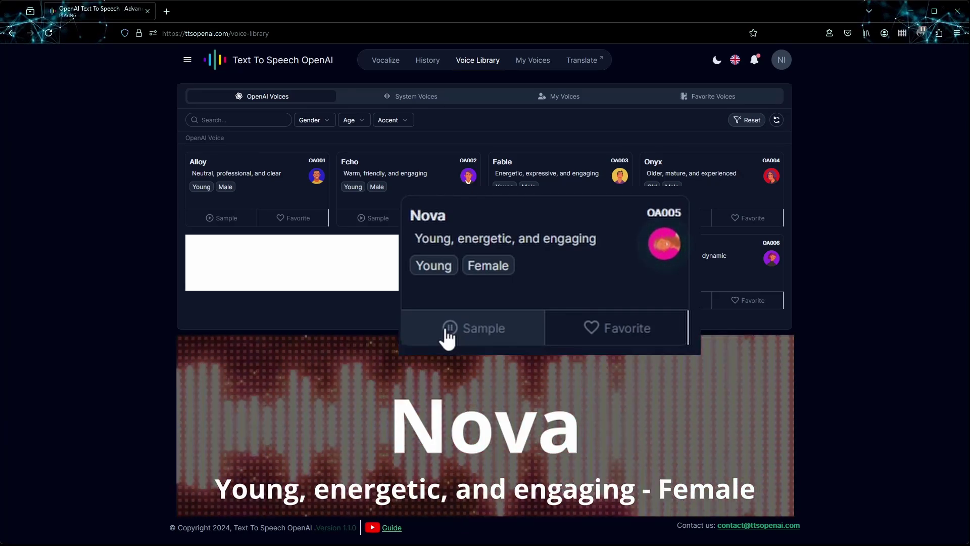
pyautogui.click(667, 300)
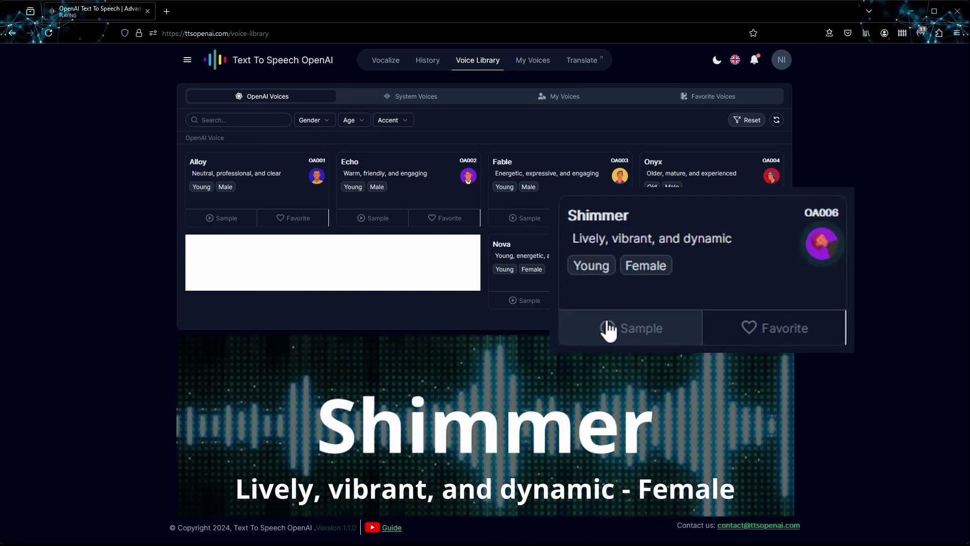
pyautogui.click(417, 97)
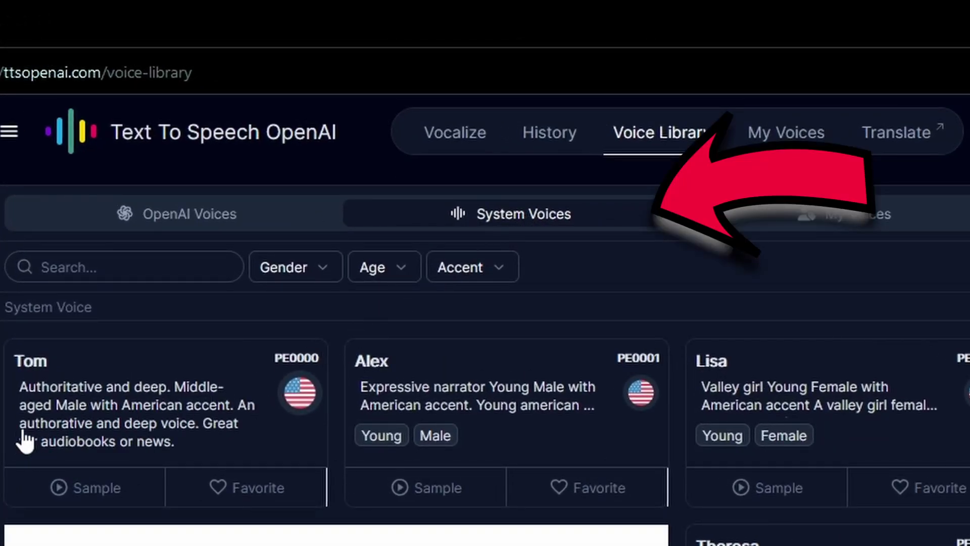
# Play the Tom, Mia, Brian, Alex and Ella system voice samples
pyautogui.click(59, 489)
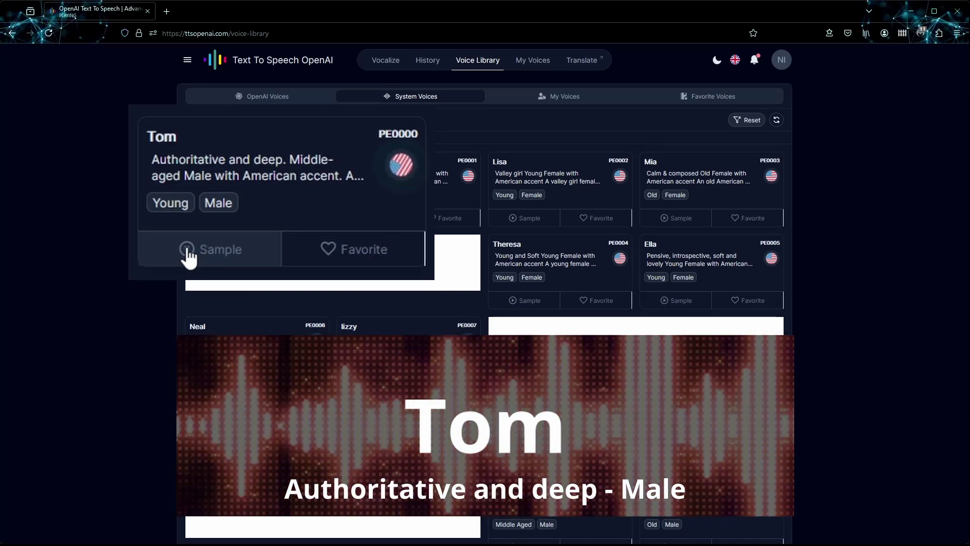
pyautogui.click(676, 218)
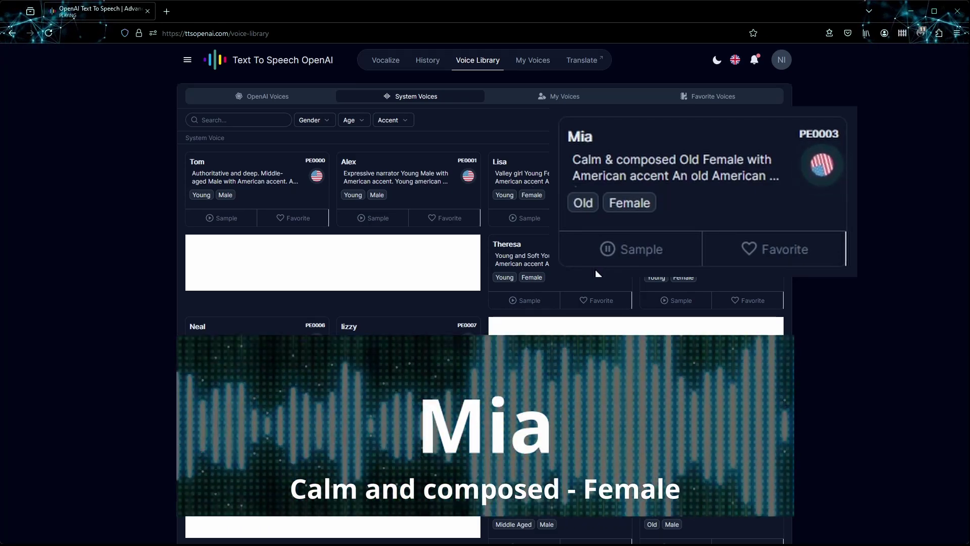
pyautogui.click(210, 465)
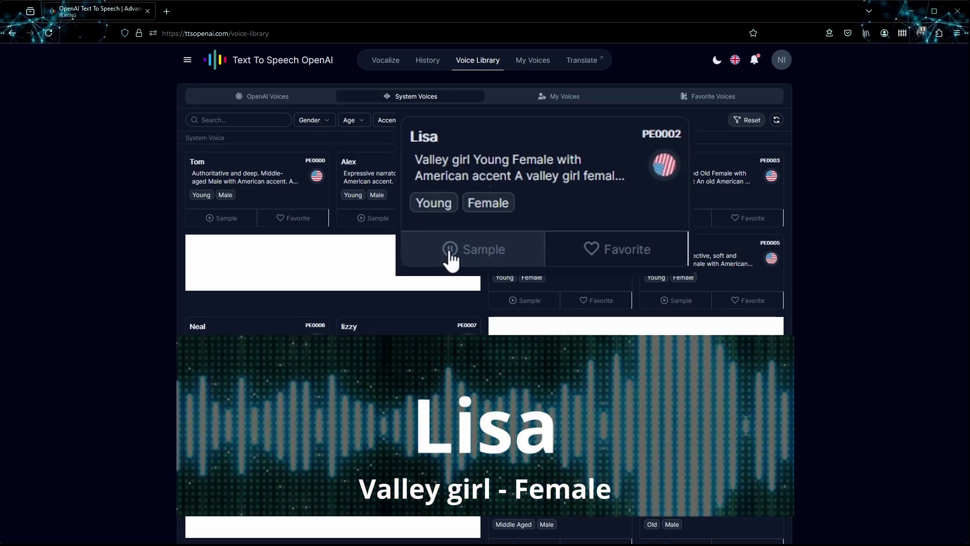
pyautogui.click(373, 218)
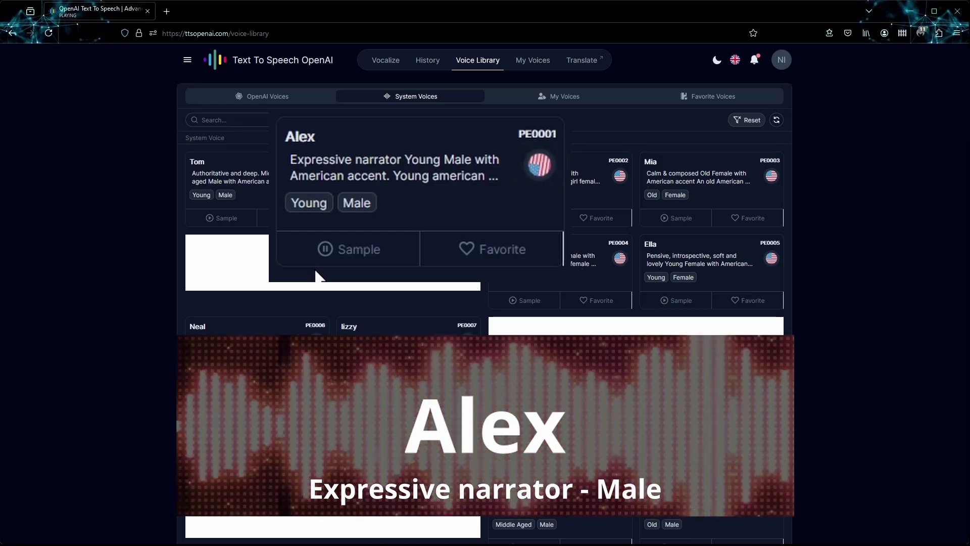
pyautogui.click(677, 300)
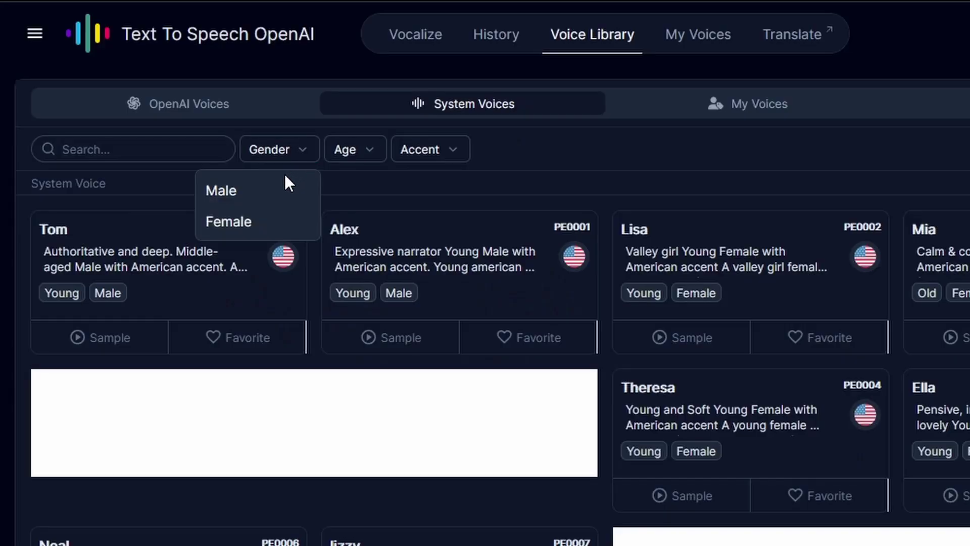
# Filter system voices to Male with an Australian accent and favourite John
pyautogui.click(284, 177)
pyautogui.click(374, 147)
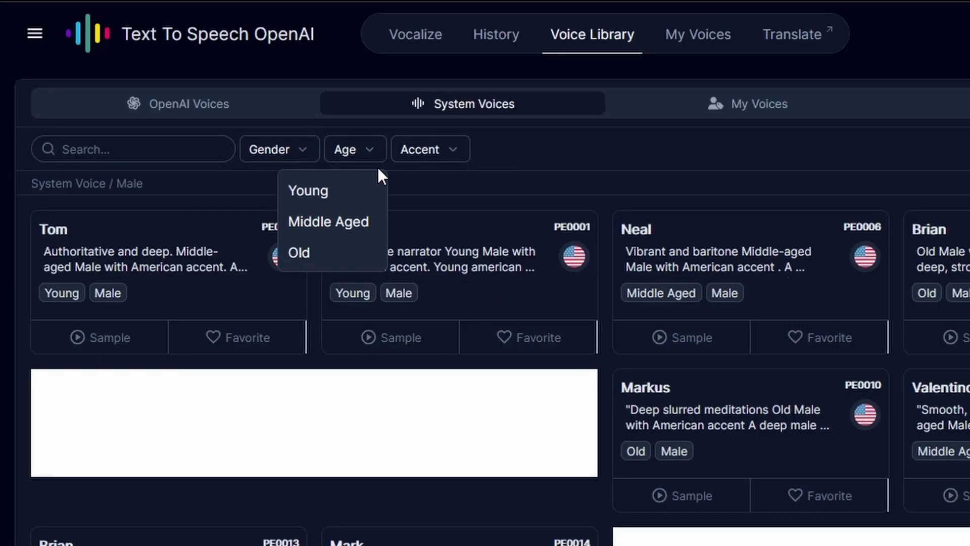
pyautogui.click(452, 147)
pyautogui.click(374, 251)
pyautogui.click(521, 174)
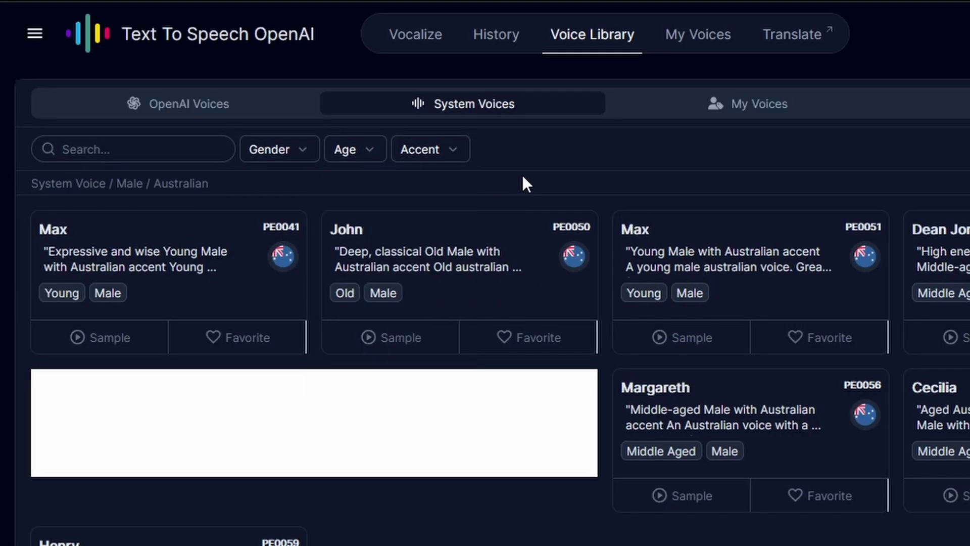
pyautogui.click(508, 344)
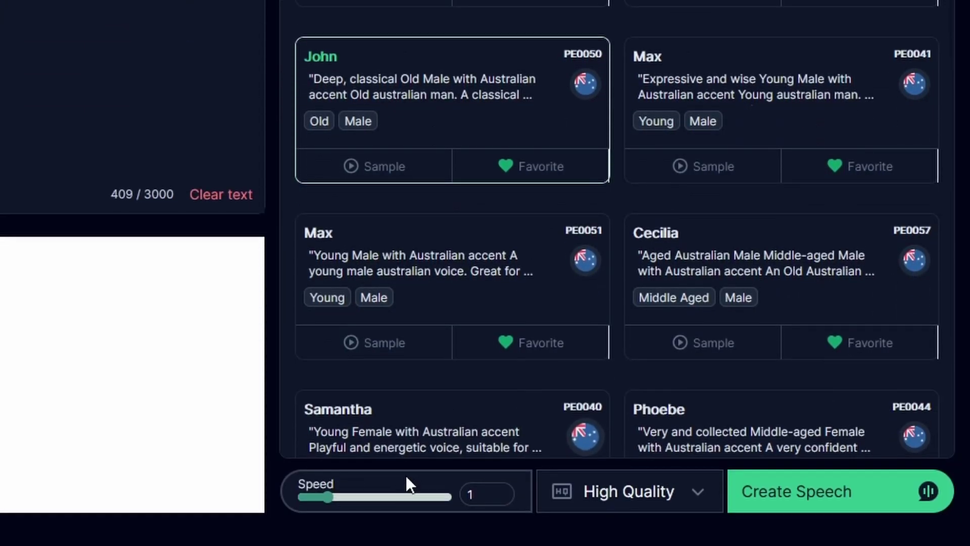
# Generate the paragraph in High Quality with John's voice and download the 0:25 audio
pyautogui.click(877, 498)
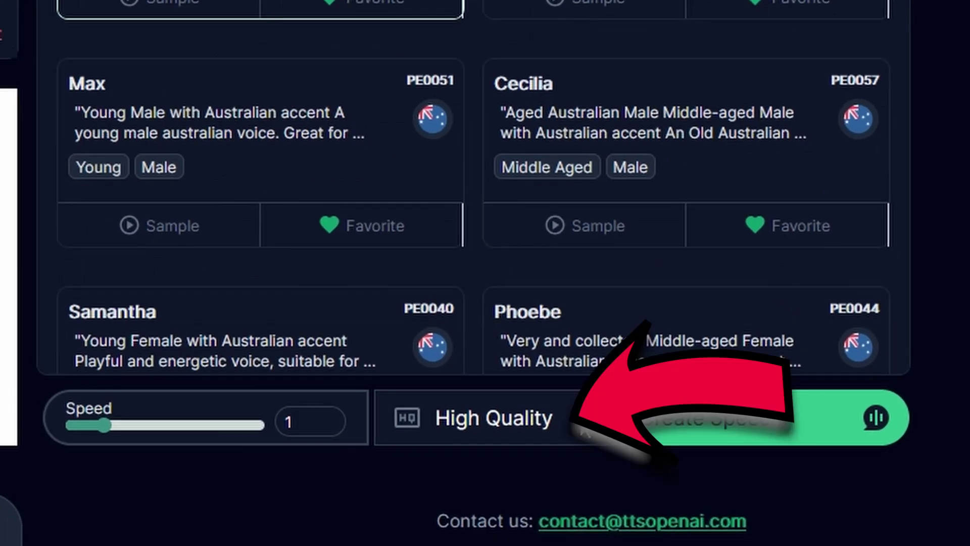
pyautogui.click(581, 420)
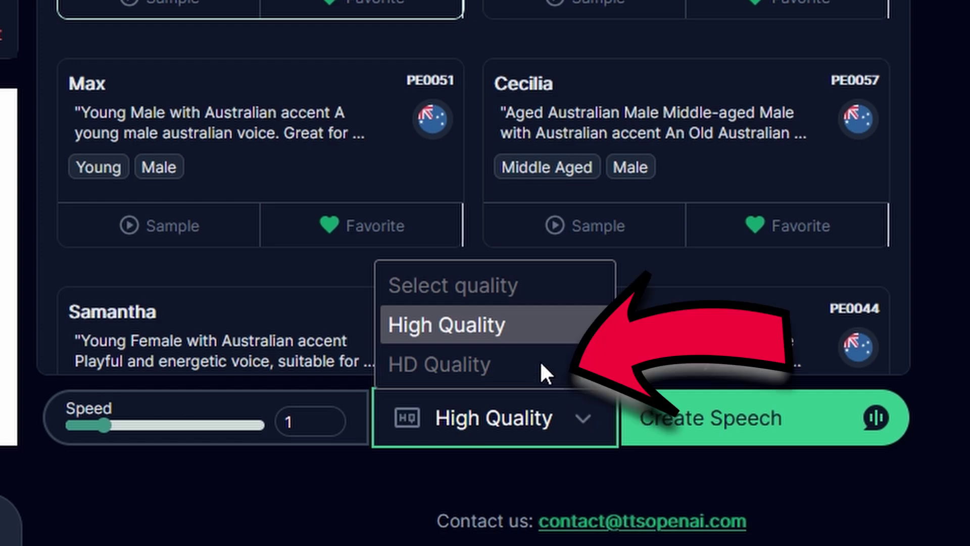
pyautogui.click(812, 421)
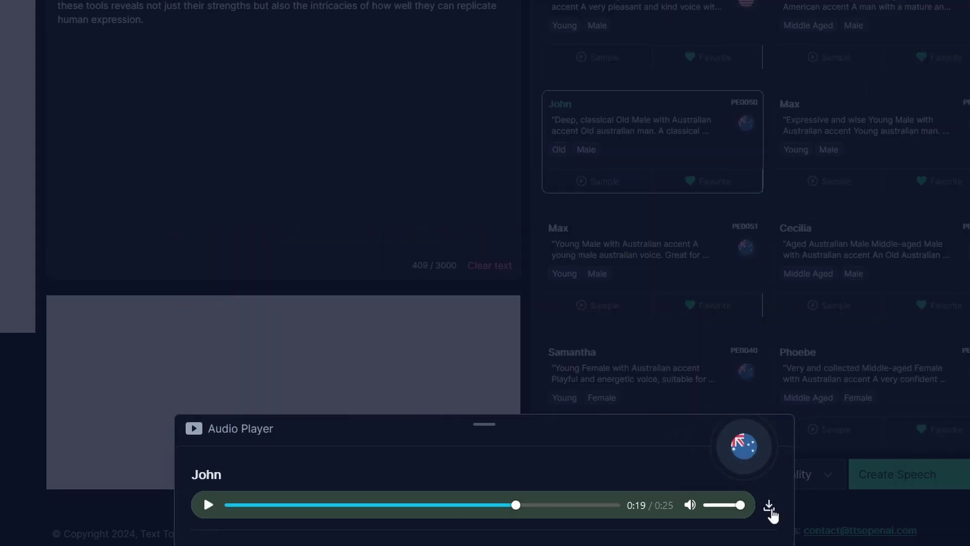
pyautogui.click(770, 507)
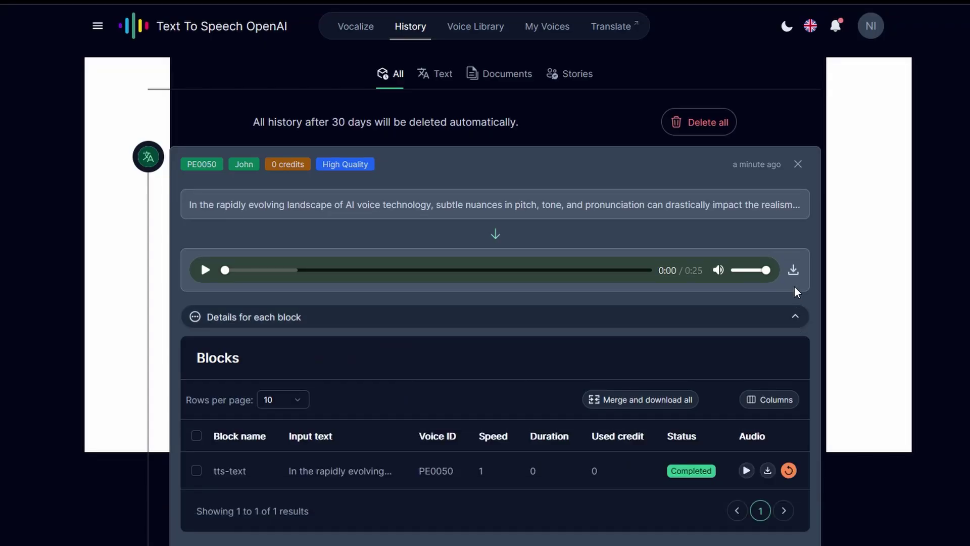
# Check the browser's downloads panel to confirm the generated mp3 file was saved
pyautogui.click(783, 270)
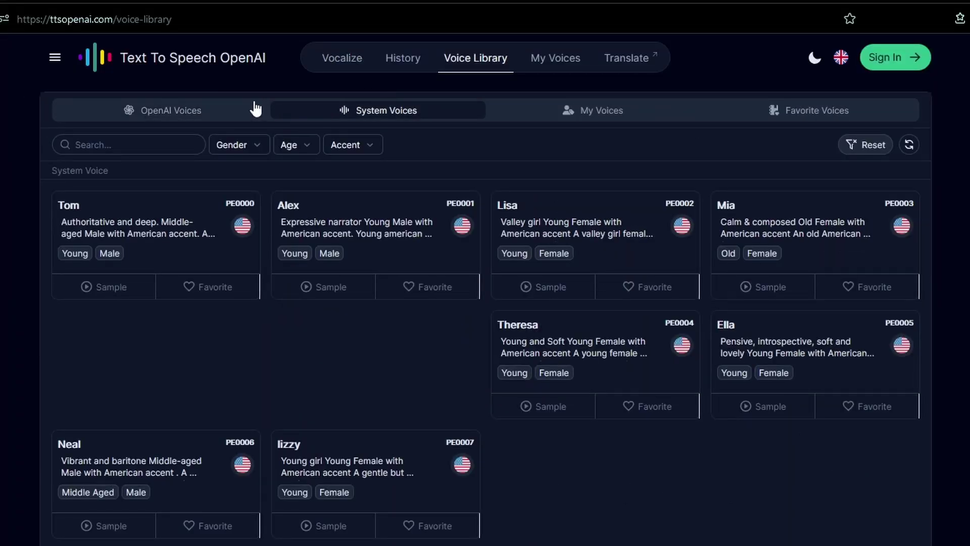
# Open the profile avatar's side panel to view the Free plan with 0 available and 0 locked credits
pyautogui.scroll(-15, 434, 325)
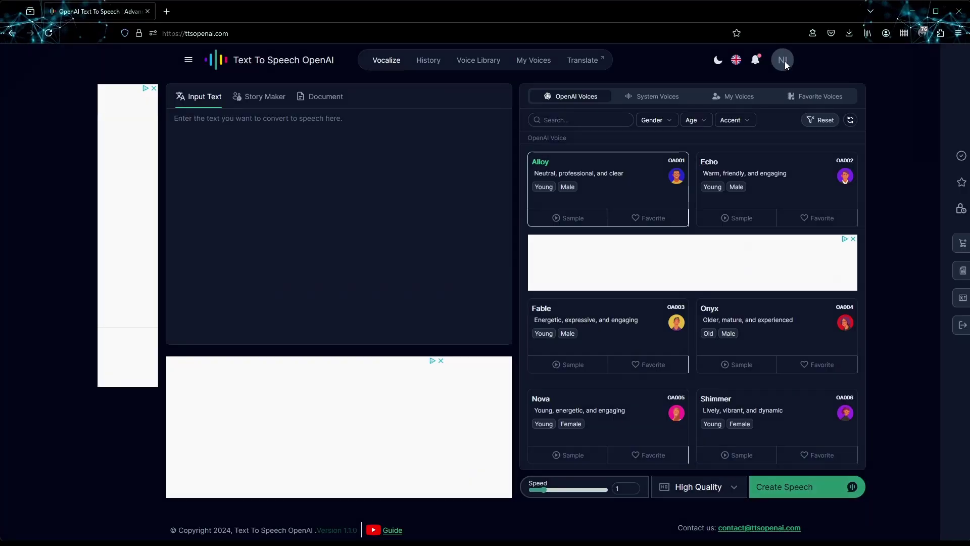
pyautogui.click(784, 61)
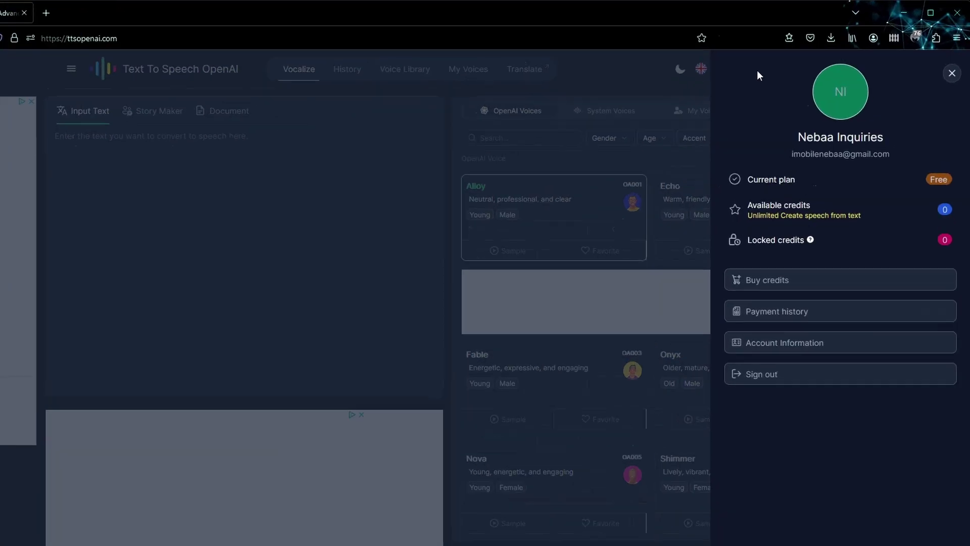